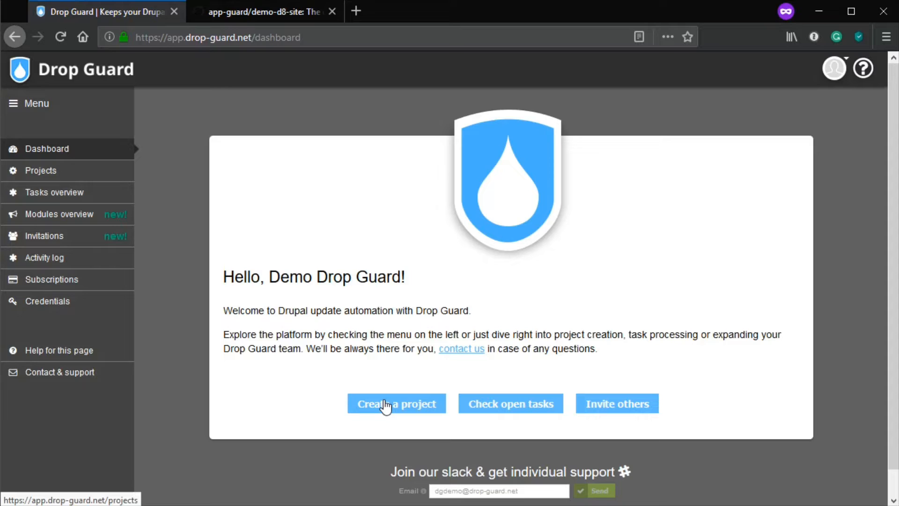
- Start a new project from the projects overview and name it Demo project
left_click(90, 172)
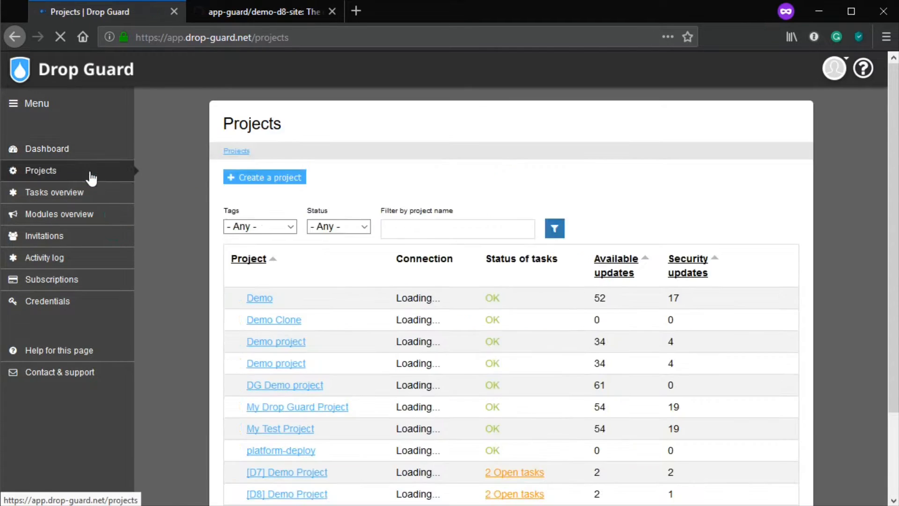
left_click(269, 188)
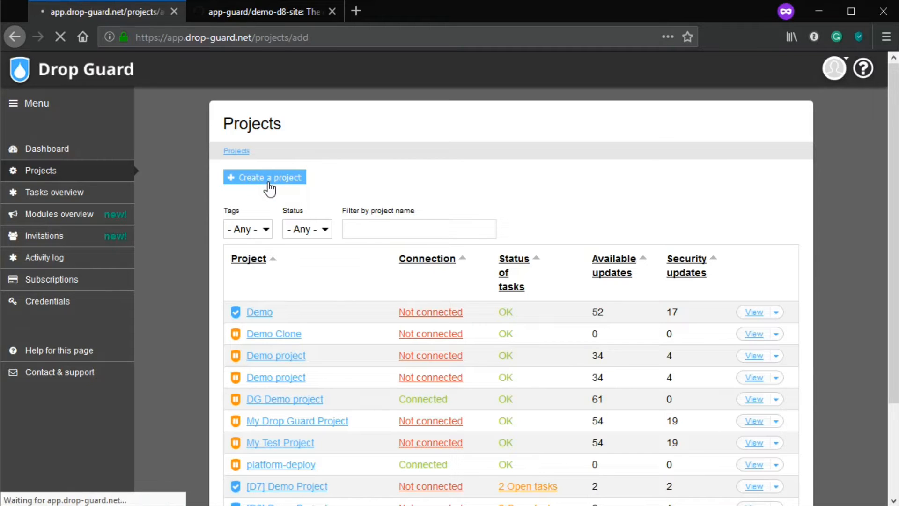
left_click(277, 263)
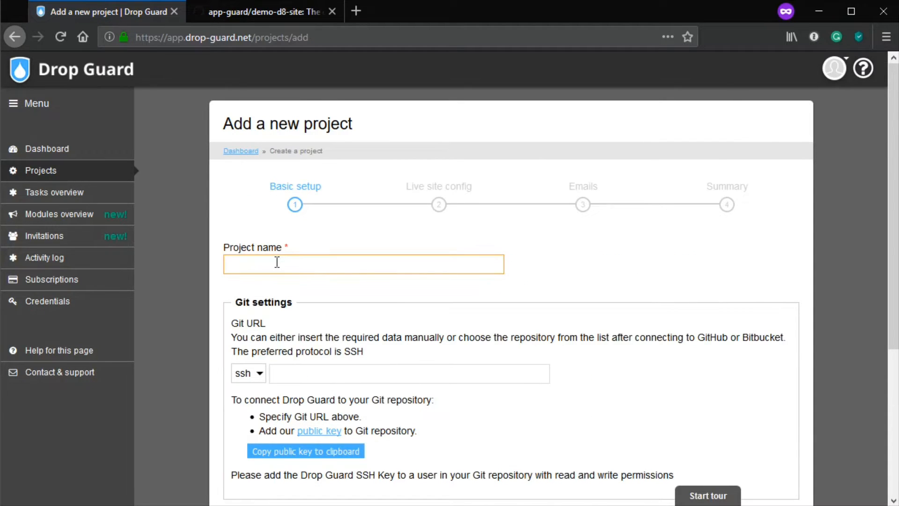
left_click(277, 262)
type("Demo project")
left_click(396, 330)
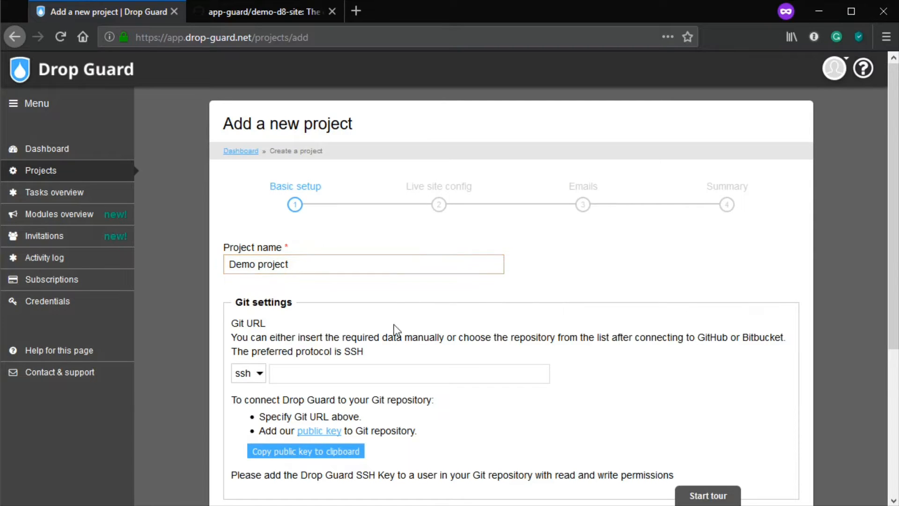
- Copy the SSH clone URL of the app-guard/demo-d8-site repository on GitHub into the project's Git URL, keeping the ssh protocol
scroll(396, 330, "down", 3)
left_click(371, 303)
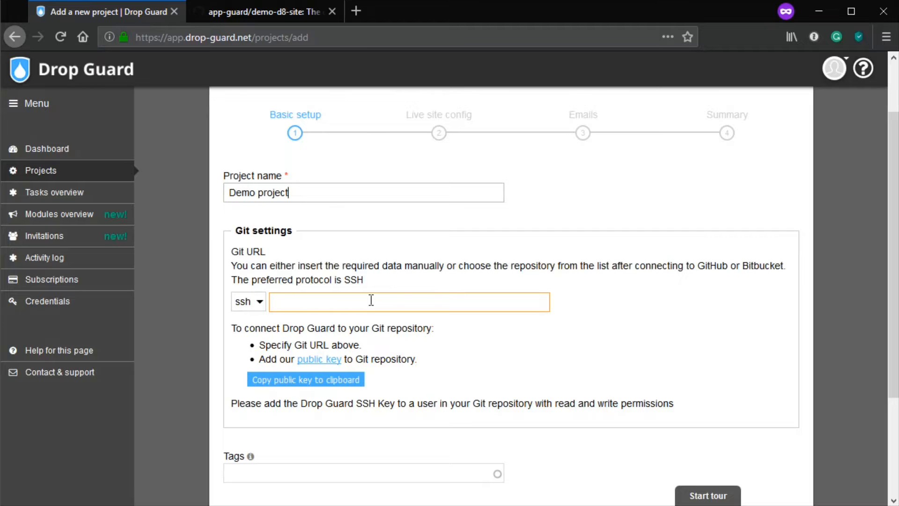
left_click(285, 11)
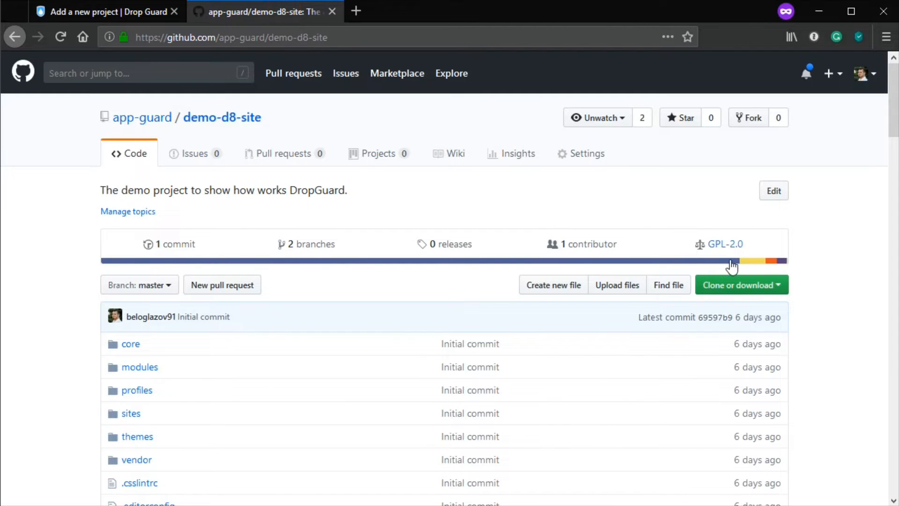
left_click(740, 286)
left_click(698, 359)
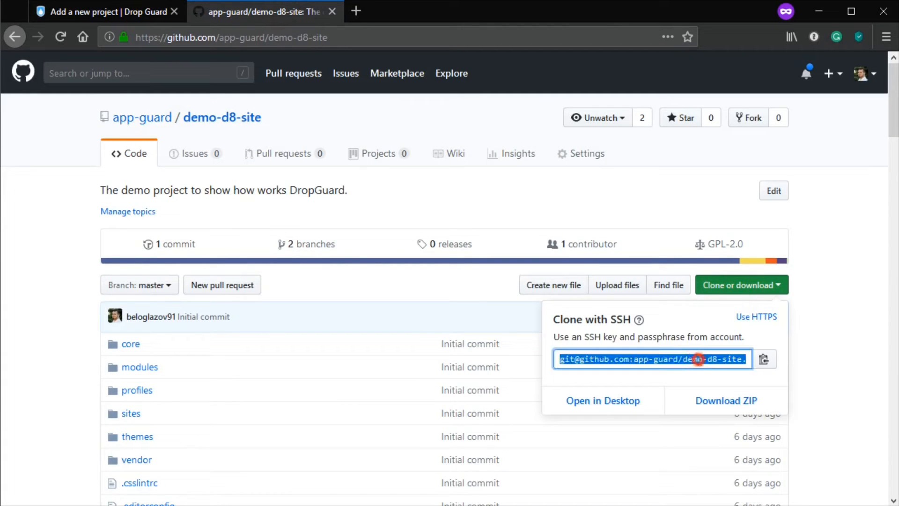
left_click(375, 195)
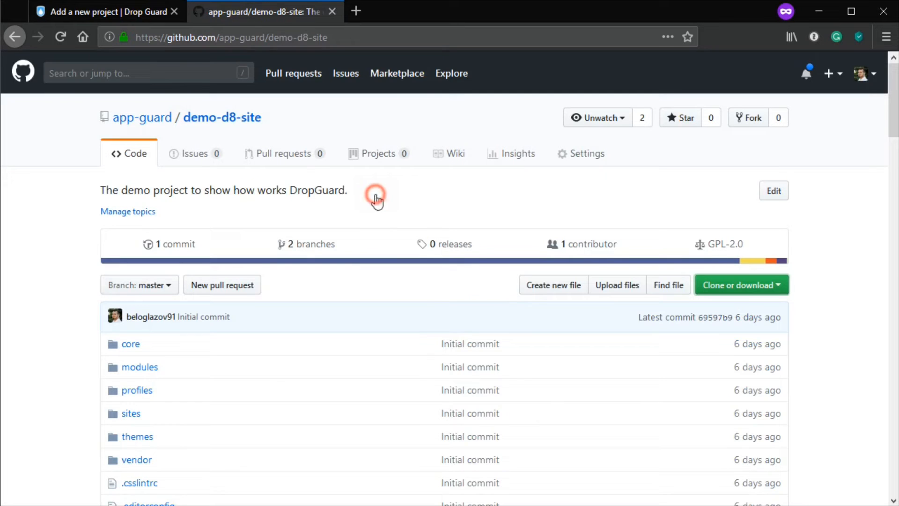
left_click(140, 13)
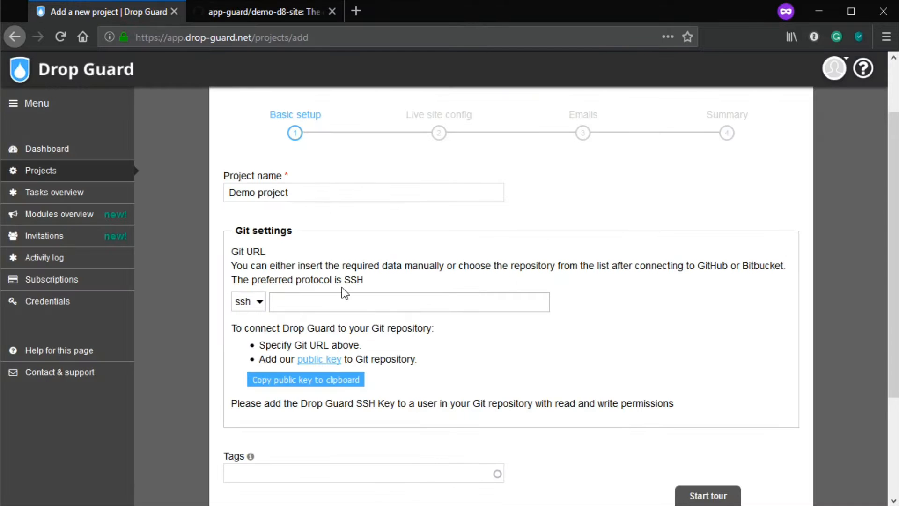
key("ctrl+v")
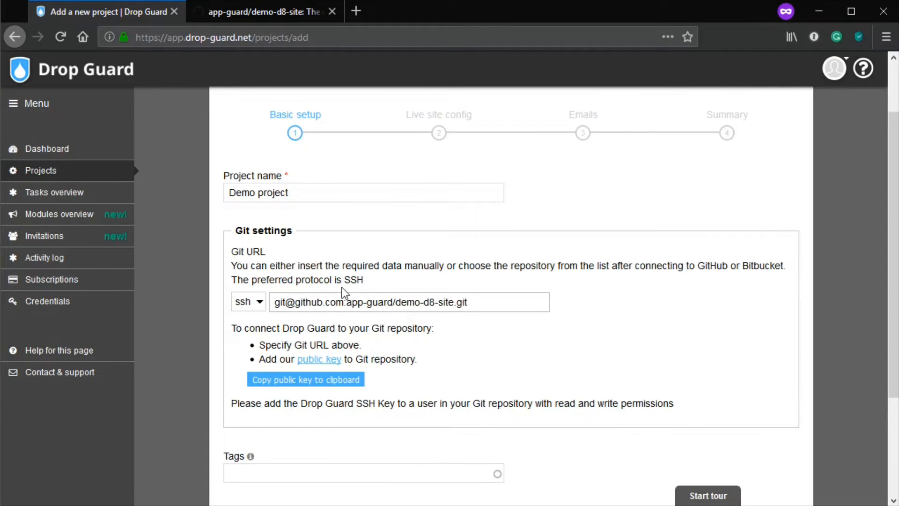
left_click(251, 309)
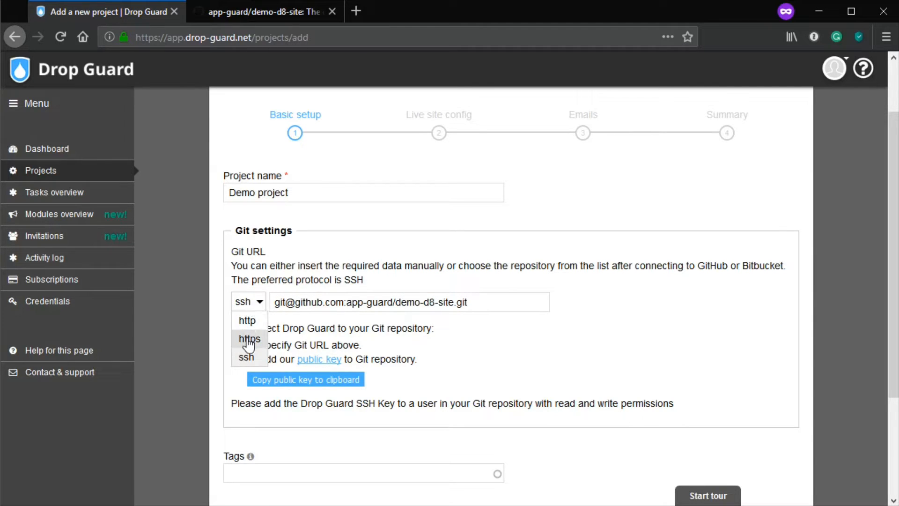
left_click(250, 307)
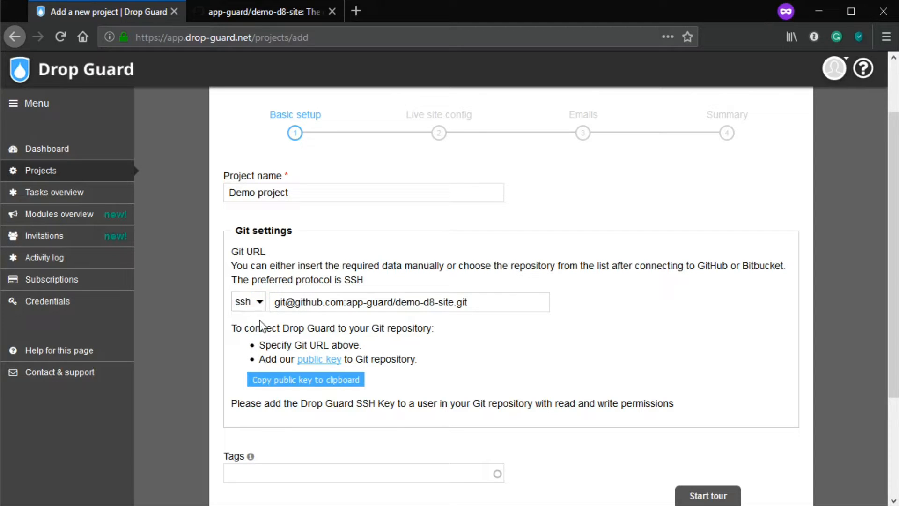
- Copy the Drop Guard public key and open a new deploy key form in the demo-d8-site repository's settings on GitHub
left_click(274, 381)
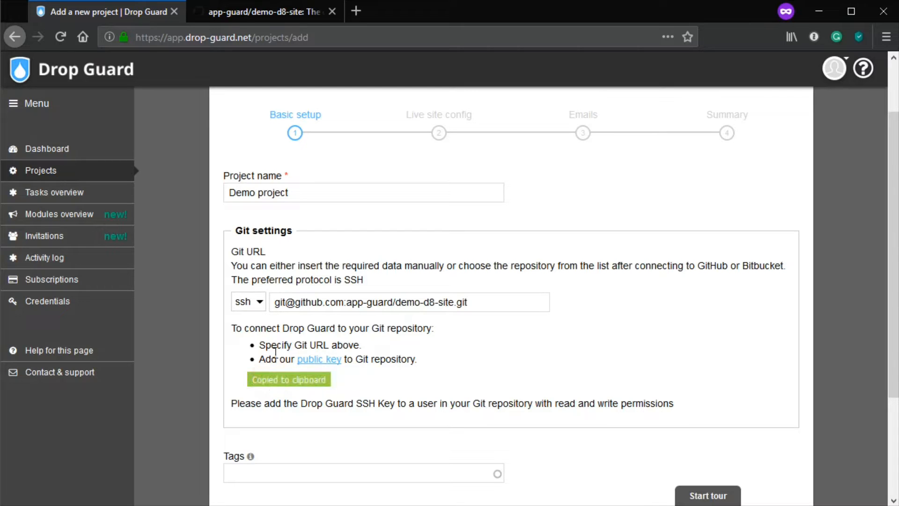
left_click(293, 10)
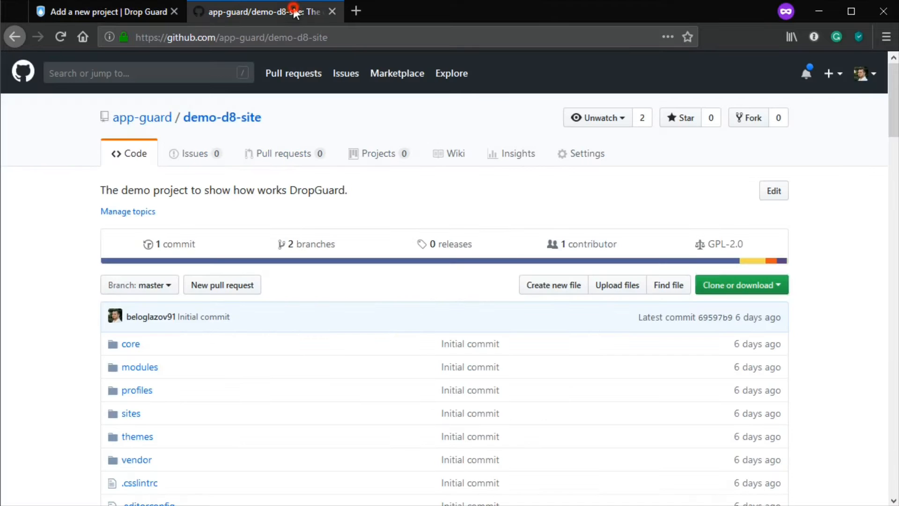
left_click(591, 155)
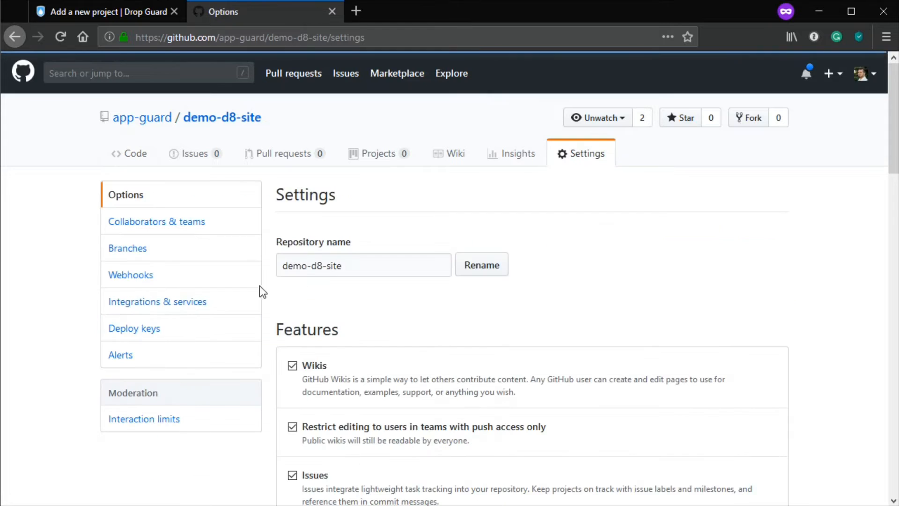
left_click(192, 329)
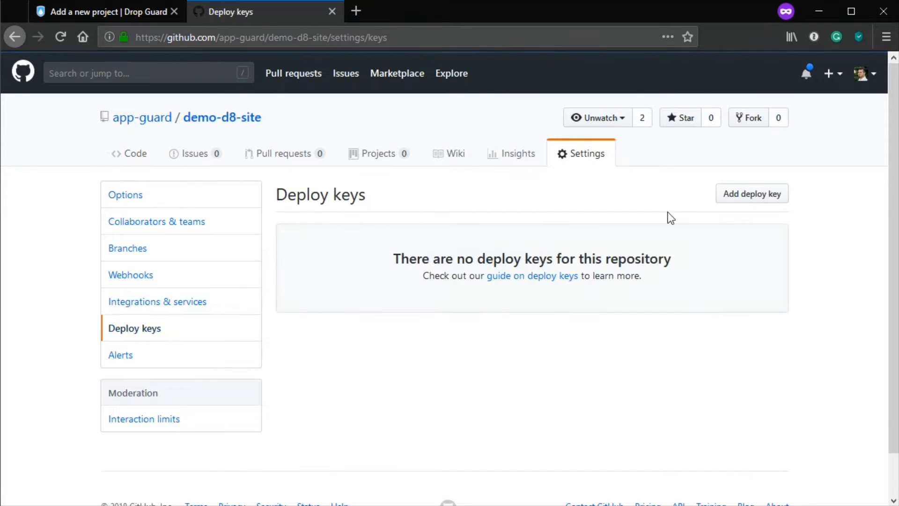
left_click(723, 192)
- Add the copied public key as a deploy key titled demo with write access allowed
left_click(361, 342)
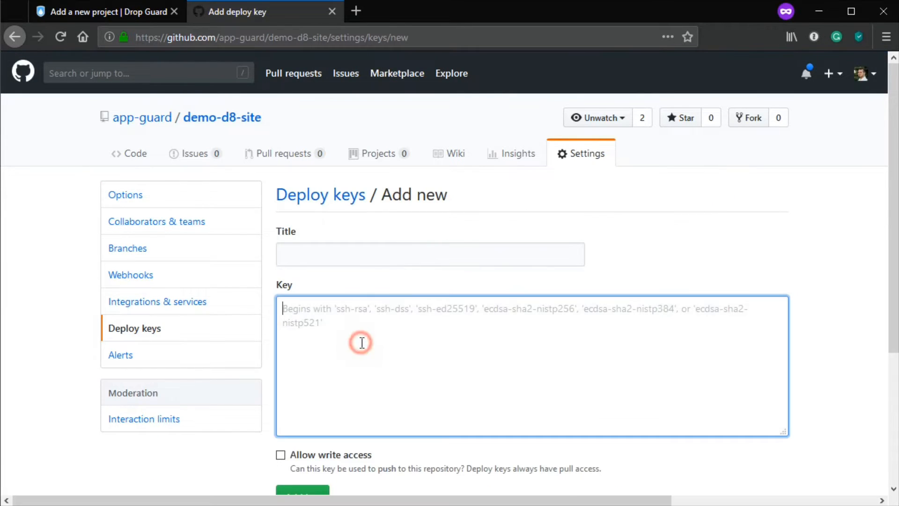
key("ctrl+v")
left_click(361, 250)
type("demo")
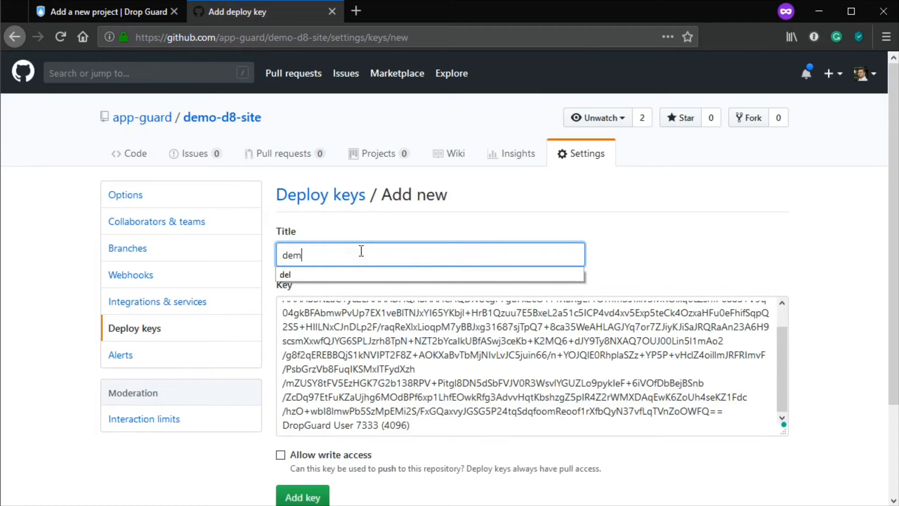
left_click(338, 453)
scroll(339, 454, "down", 2)
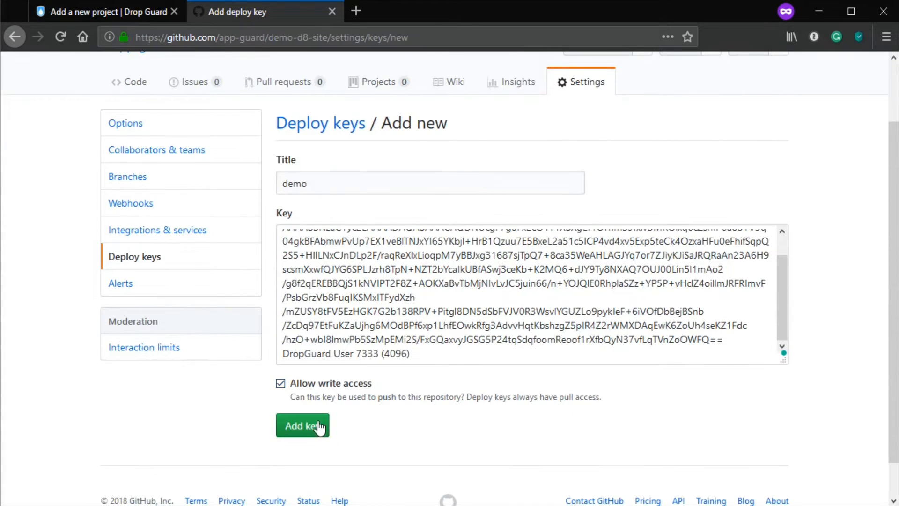
left_click(319, 424)
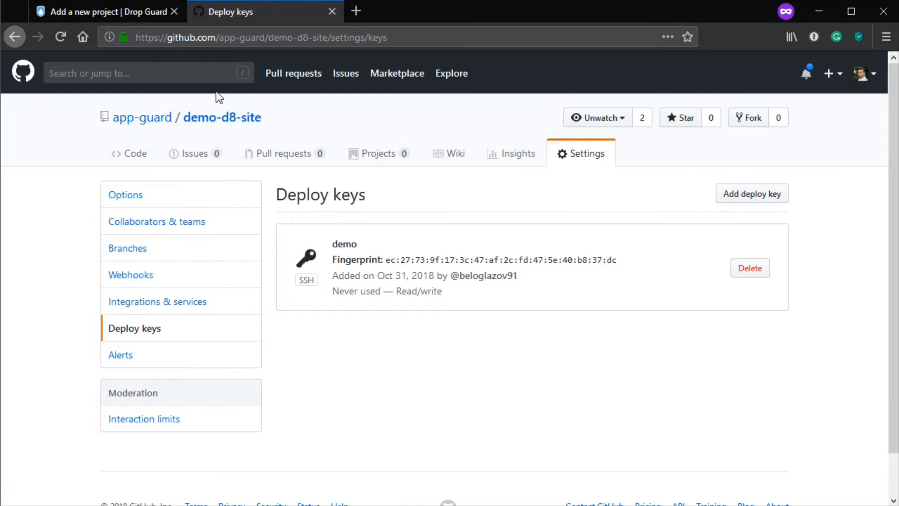
- Back in Drop Guard, tag the project with demo-scope and proceed to the live site configuration
left_click(142, 15)
scroll(301, 313, "down", 3)
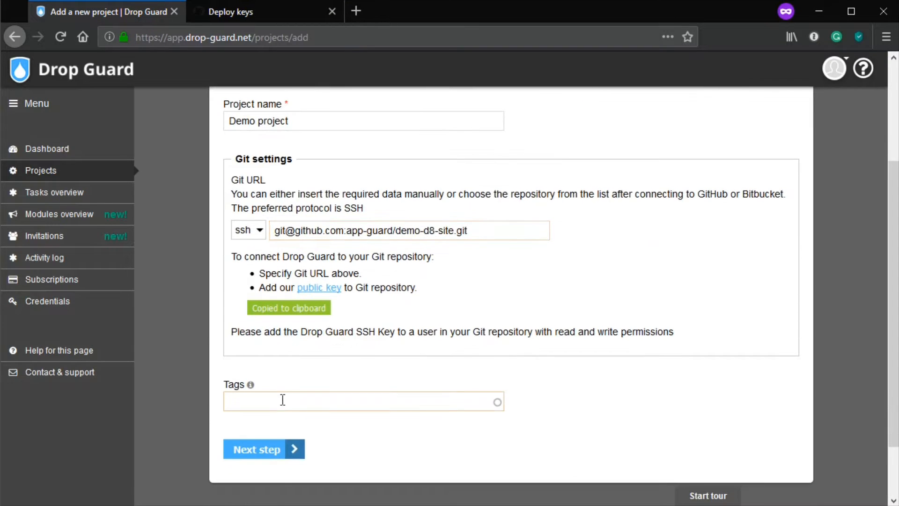
left_click(282, 400)
type("demo")
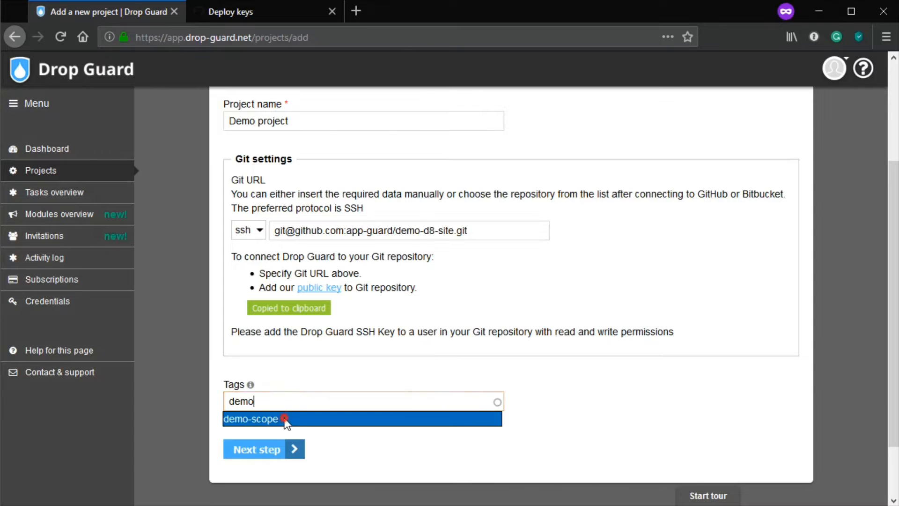
left_click(286, 418)
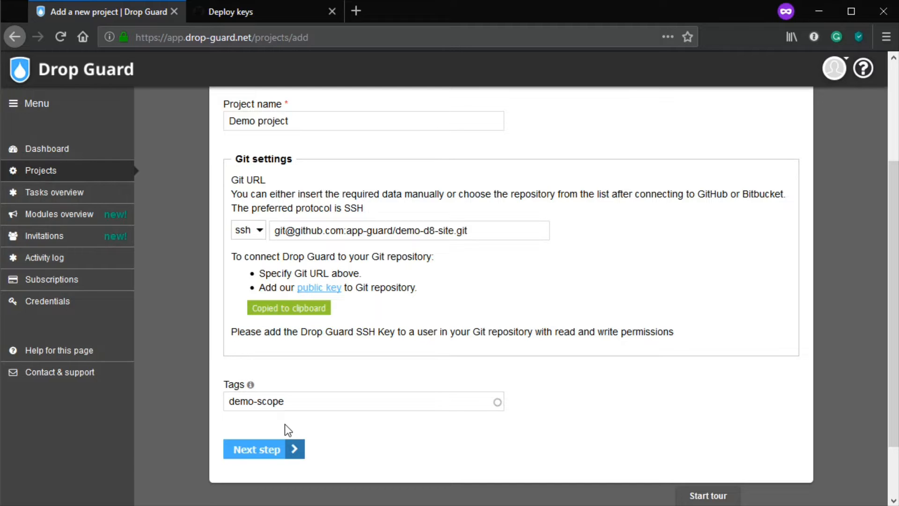
left_click(282, 454)
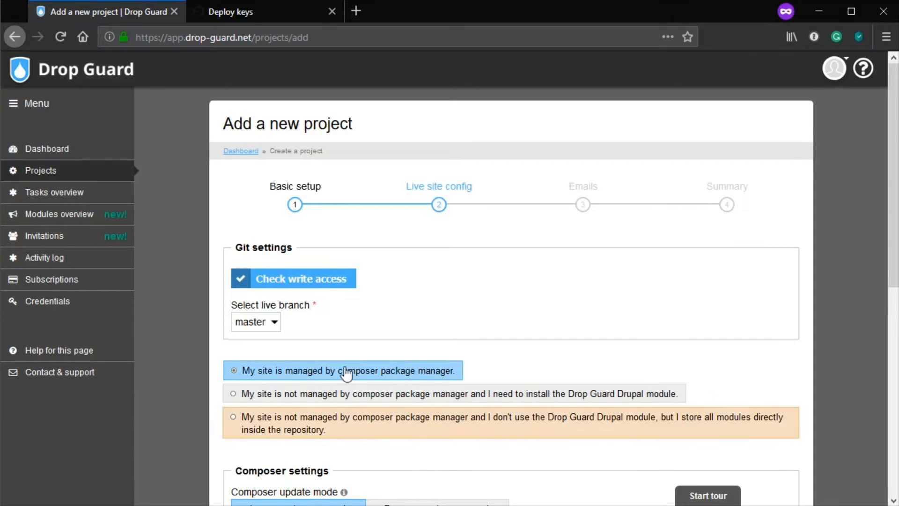
- Choose master as the live branch and check the write access to the repository
scroll(354, 305, "down", 3)
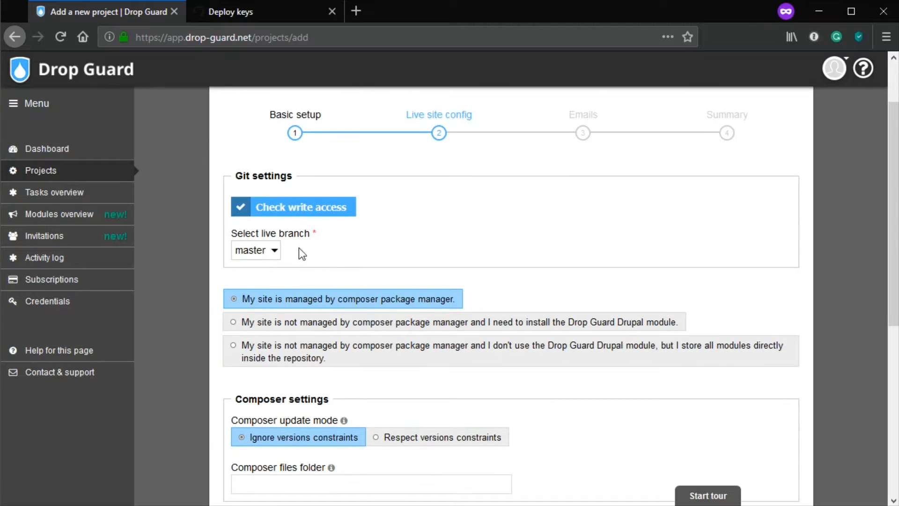
left_click(261, 249)
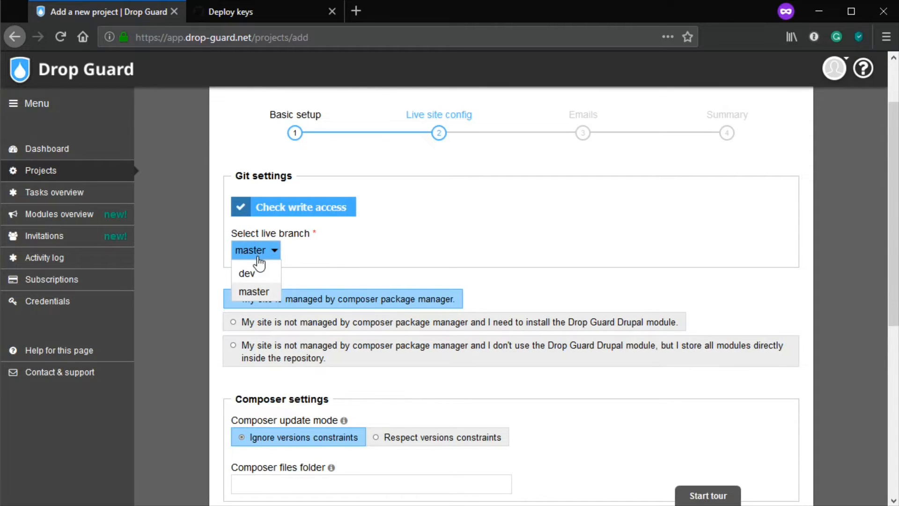
left_click(257, 292)
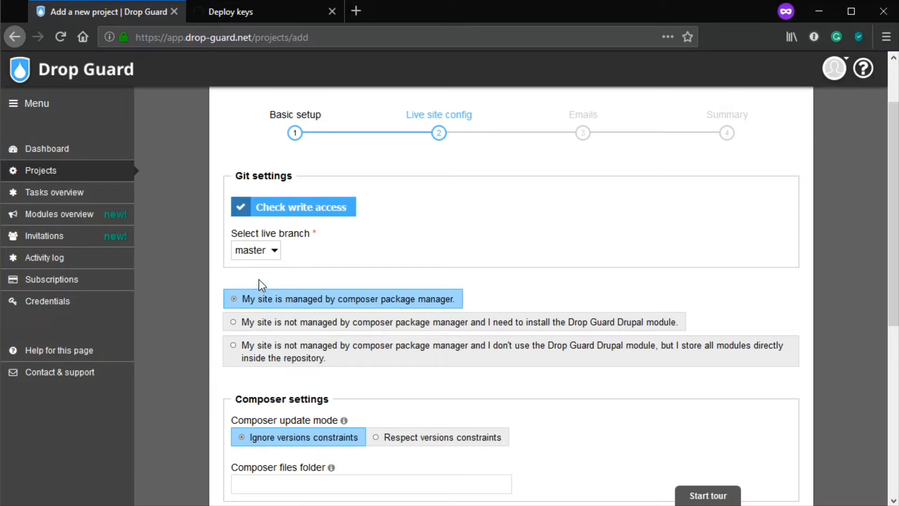
left_click(267, 218)
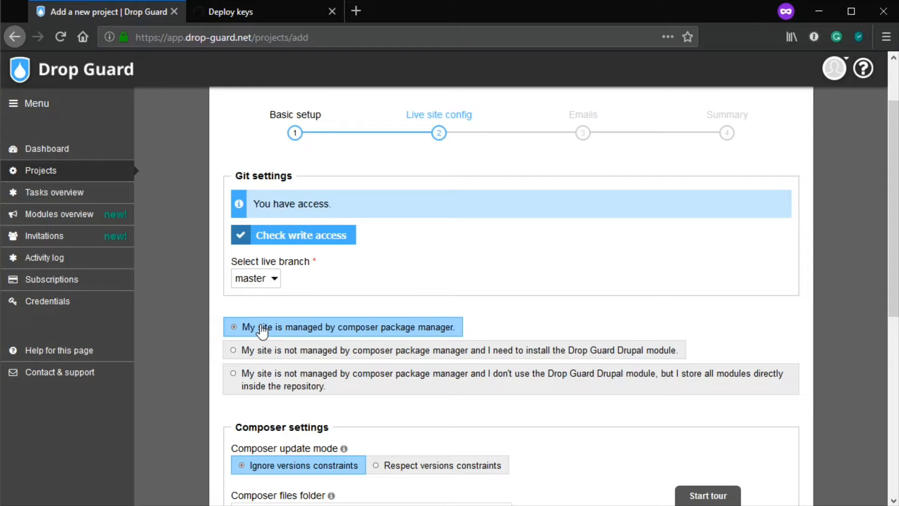
- Examine the settings offered for the two site options without composer, and return to the option managed by composer package manager
left_click(271, 350)
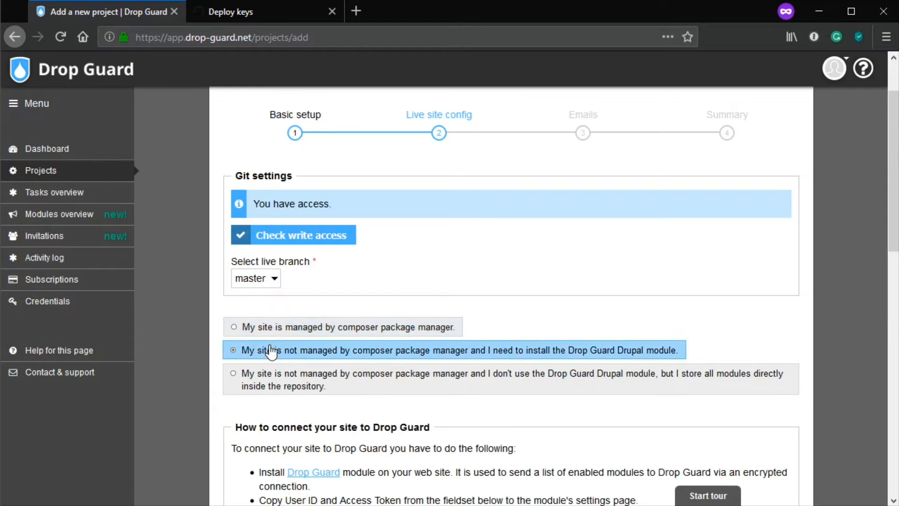
scroll(271, 350, "down", 5)
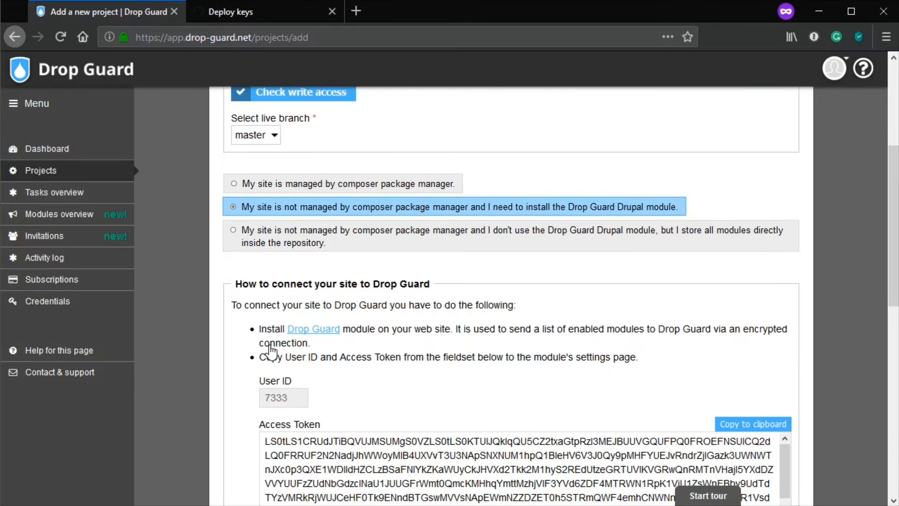
left_click(269, 344)
scroll(269, 345, "down", 3)
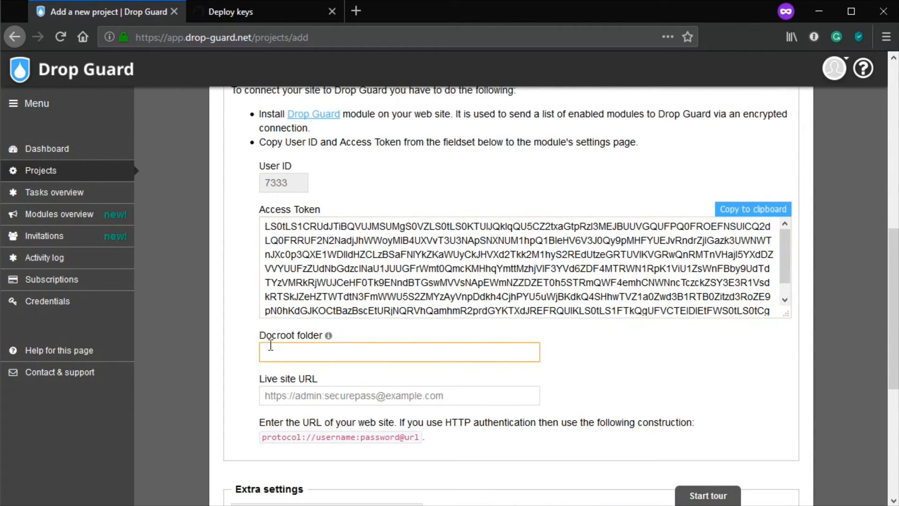
scroll(271, 345, "up", 2)
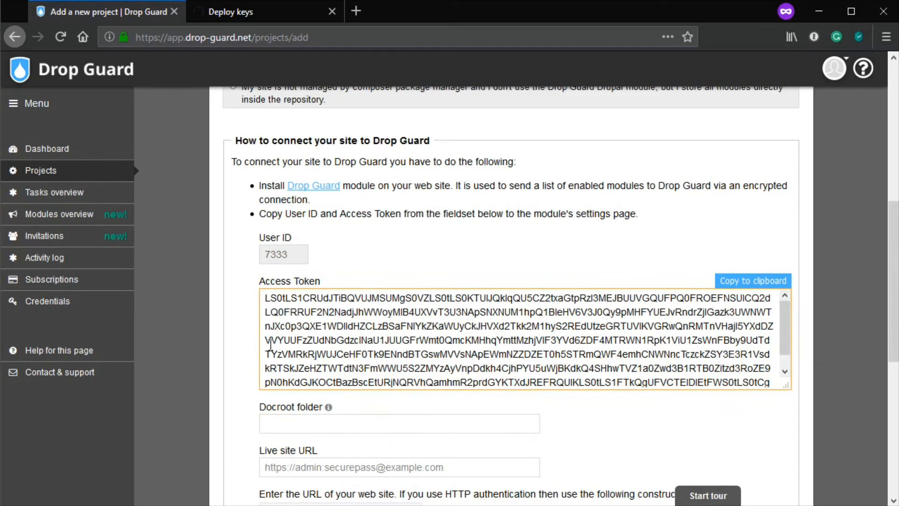
scroll(271, 345, "up", 4)
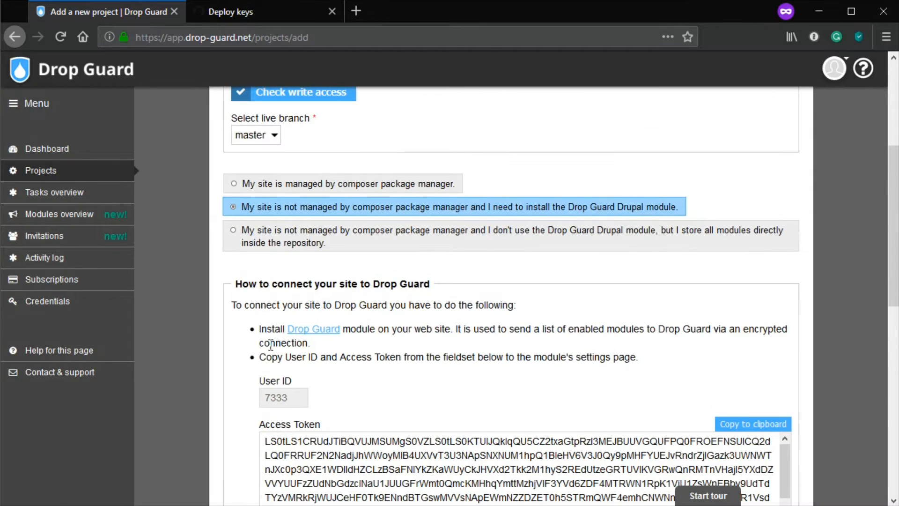
left_click(305, 243)
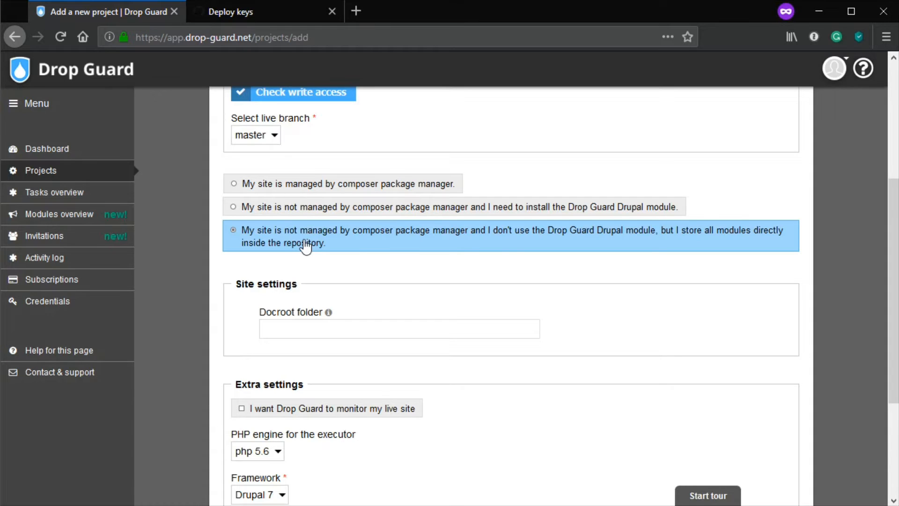
left_click(324, 188)
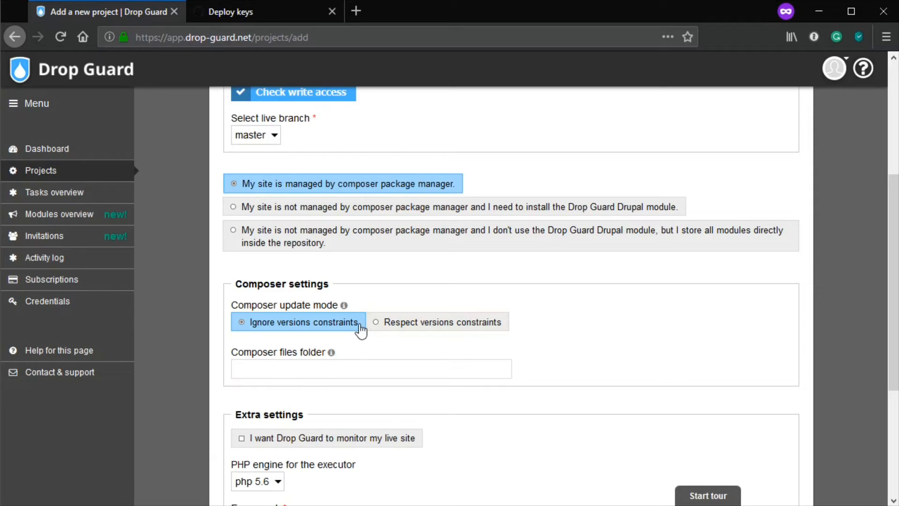
- Try respecting versions constraints and monitoring the live site, returning to ignored constraints and no monitoring
left_click(455, 323)
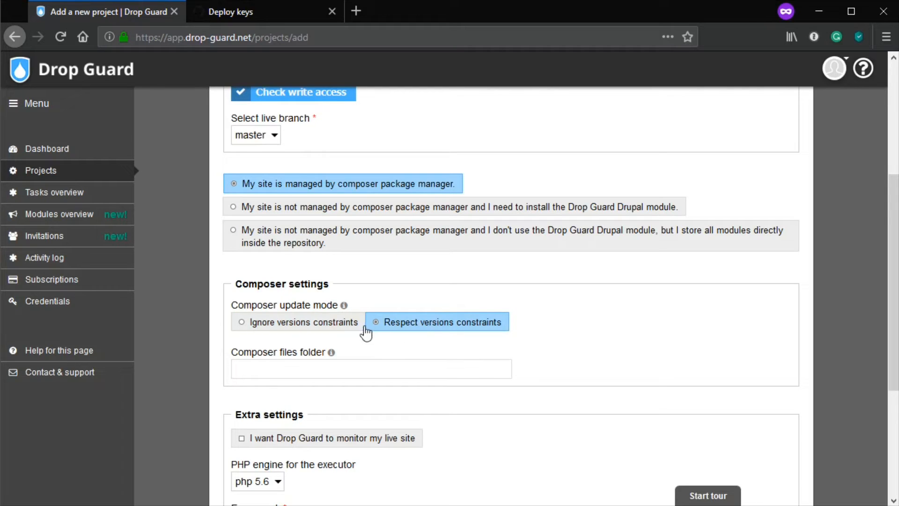
left_click(340, 324)
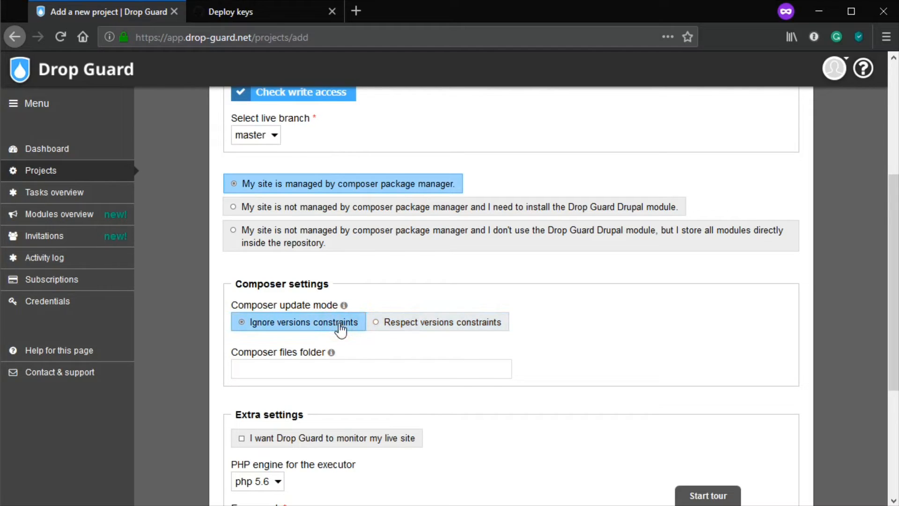
scroll(341, 330, "down", 3)
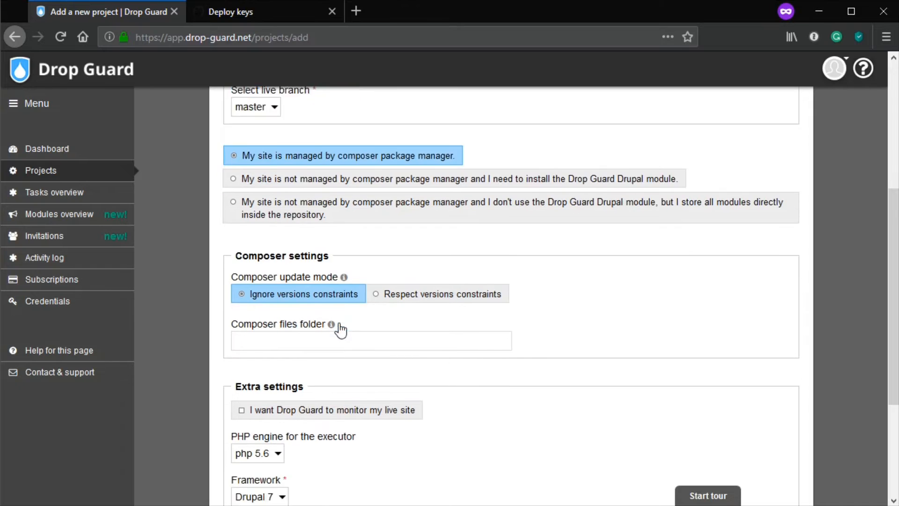
scroll(342, 330, "down", 3)
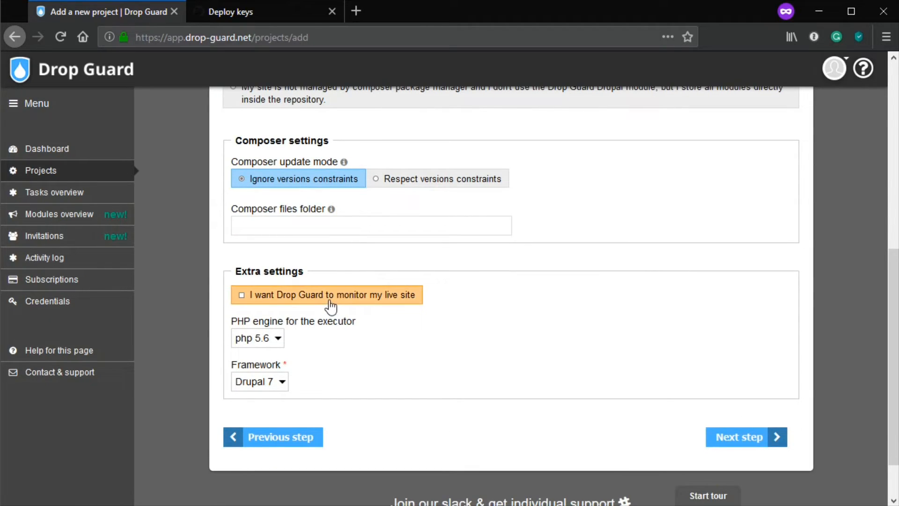
left_click(330, 307)
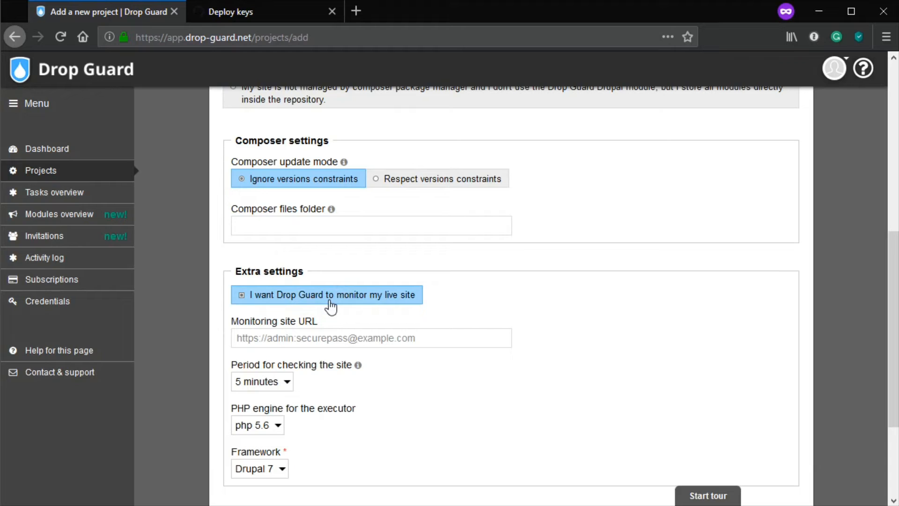
left_click(331, 306)
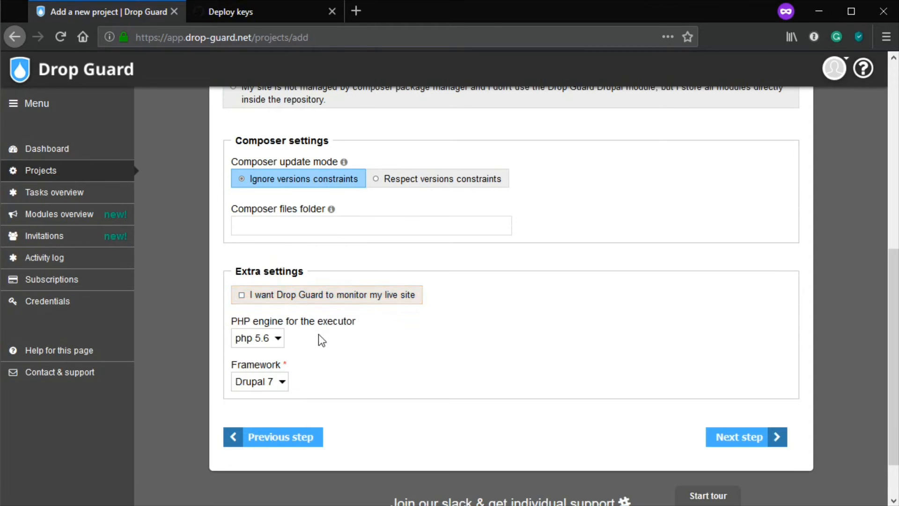
- Set the executor's PHP engine to php 7.1 and the framework to Drupal 8, and proceed to the email notifications
left_click(279, 344)
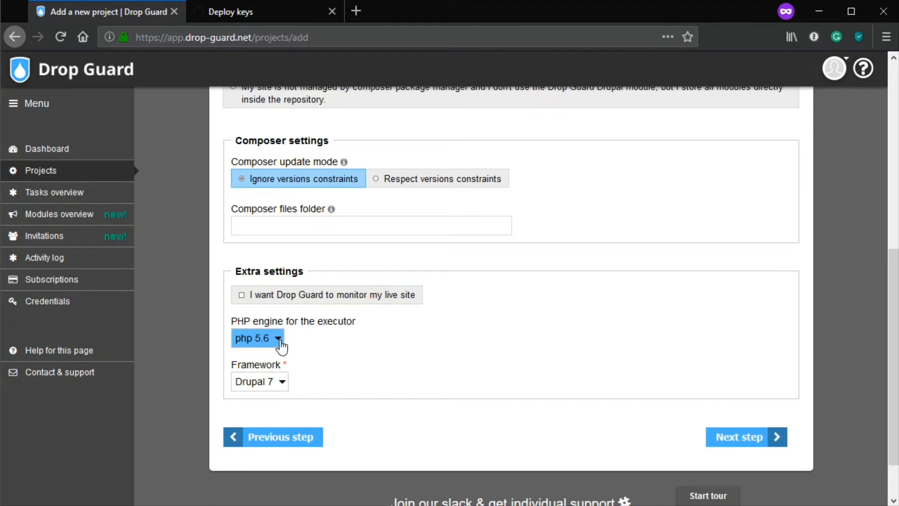
left_click(280, 347)
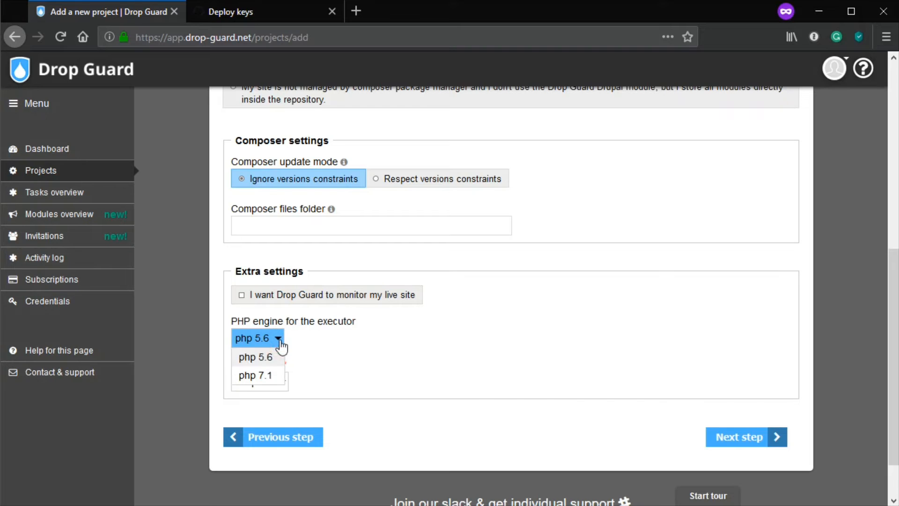
left_click(268, 375)
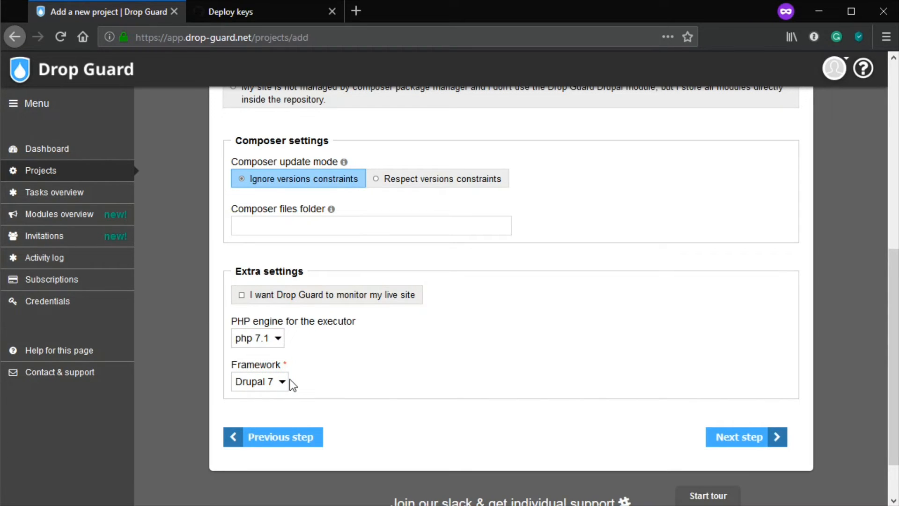
left_click(291, 381)
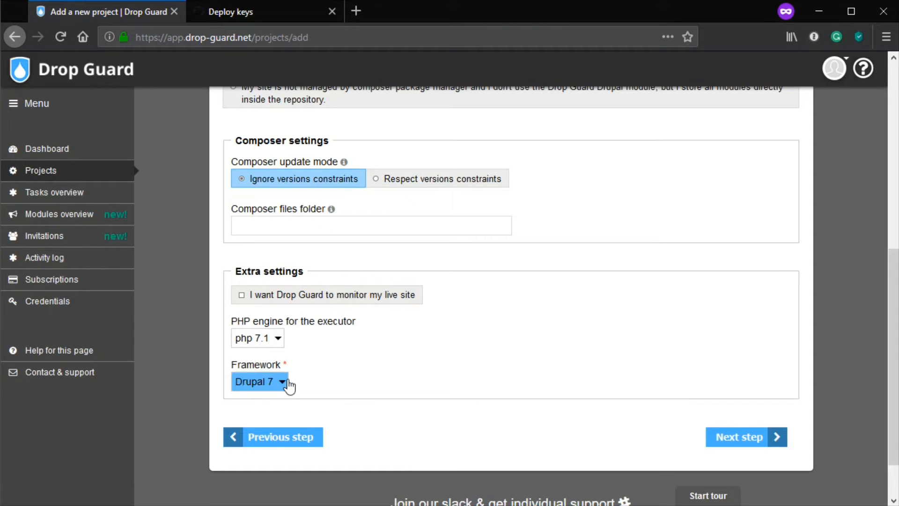
left_click(282, 382)
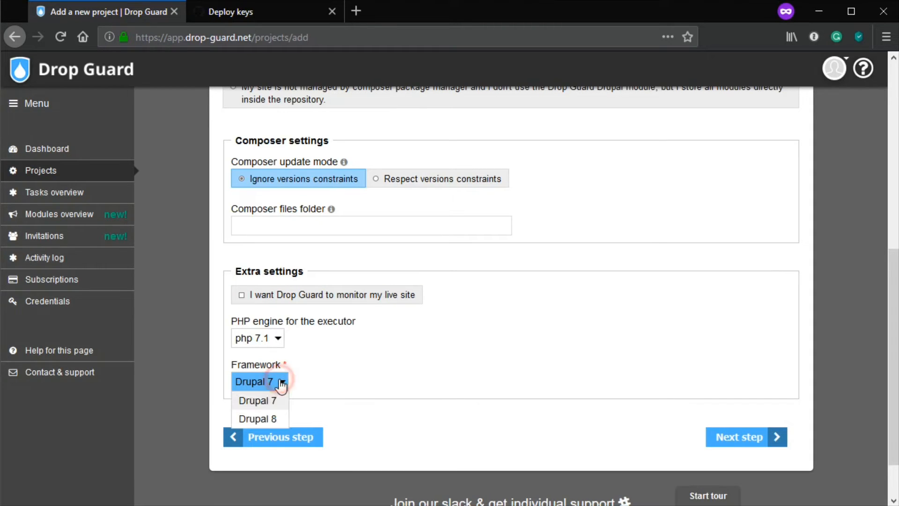
left_click(280, 419)
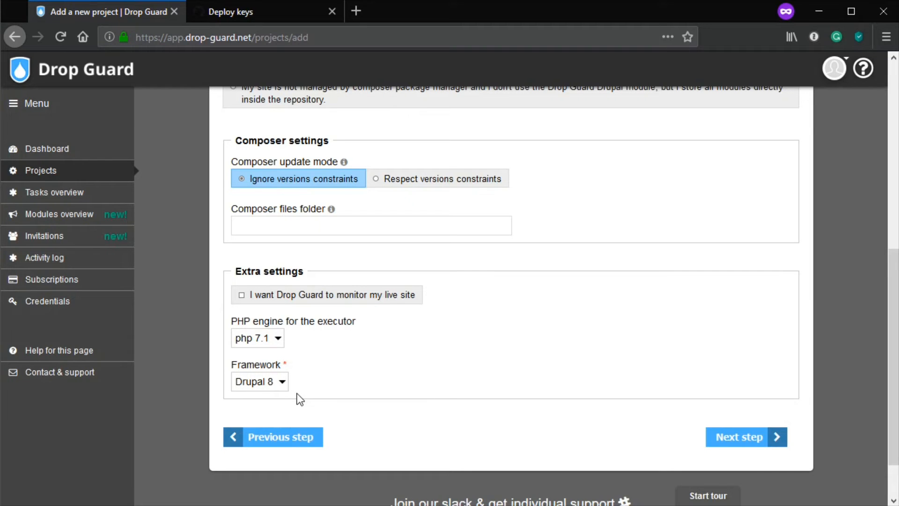
left_click(732, 440)
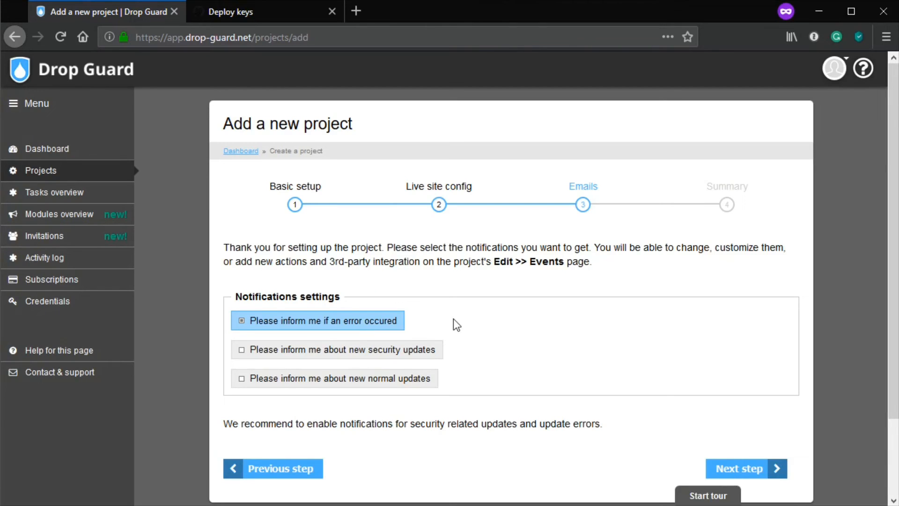
- Enable notifications about new security updates and new normal updates, and proceed to the project summary
left_click(352, 351)
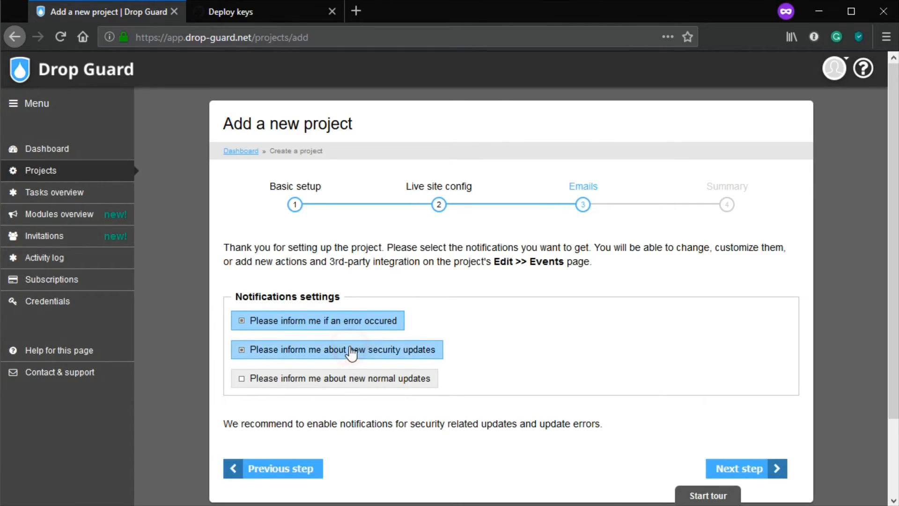
left_click(348, 382)
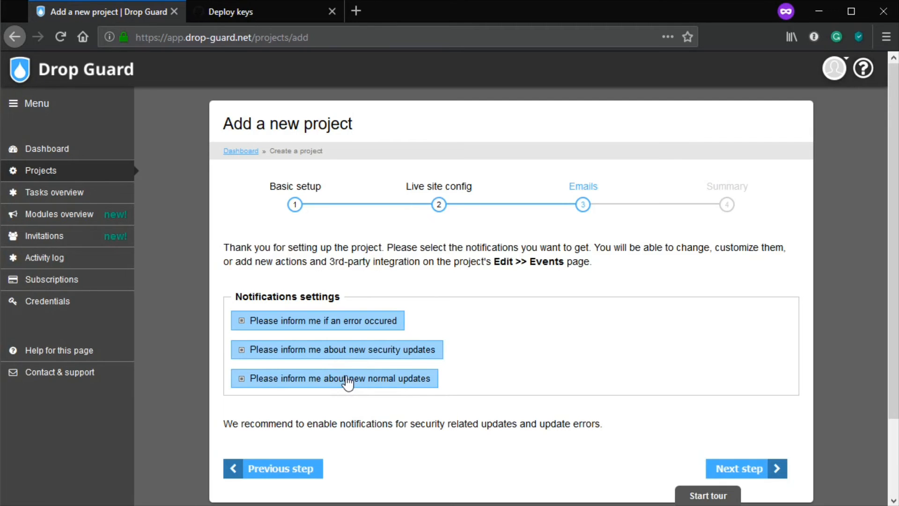
left_click(741, 476)
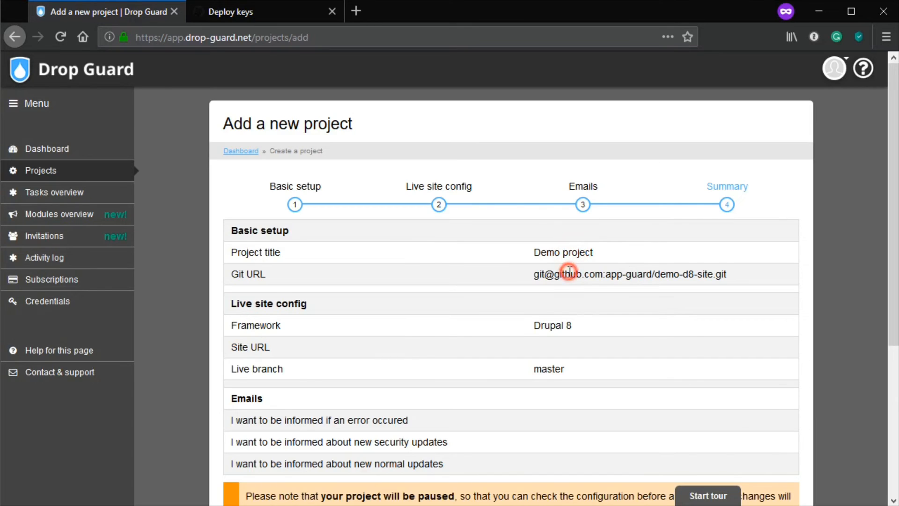
- Review the Git URL, framework, live branch and email settings in the summary, and create the project
left_click(554, 324)
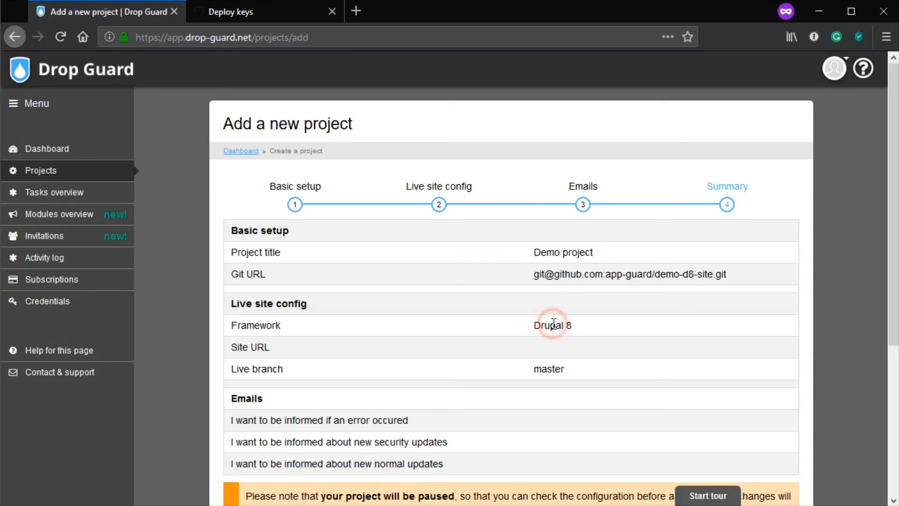
left_click(548, 371)
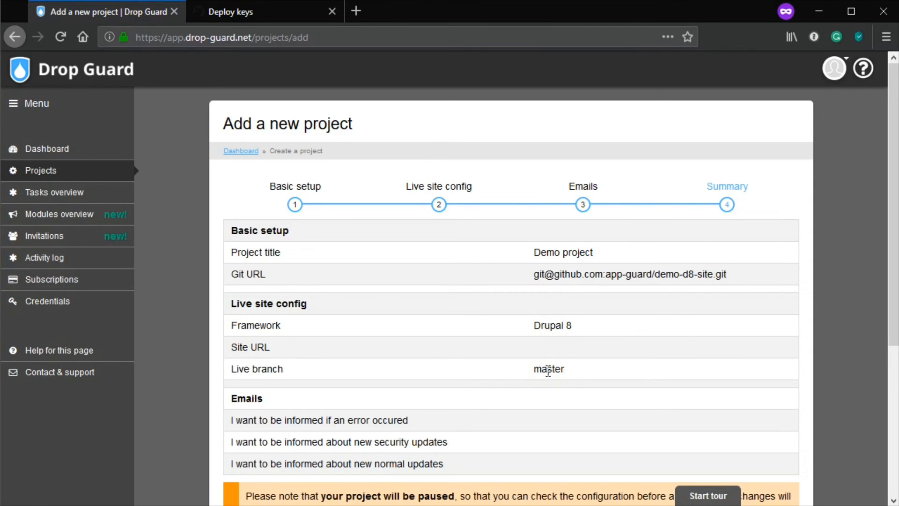
scroll(549, 374, "down", 2)
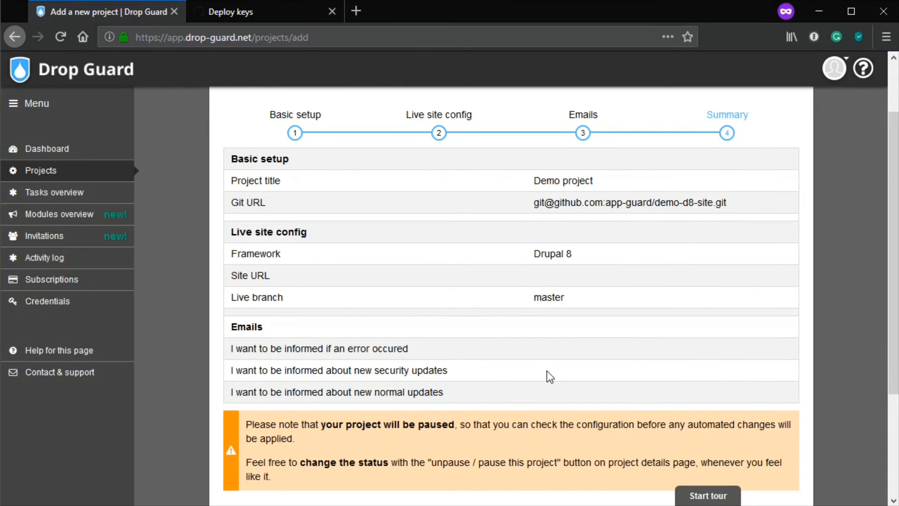
scroll(550, 376, "down", 2)
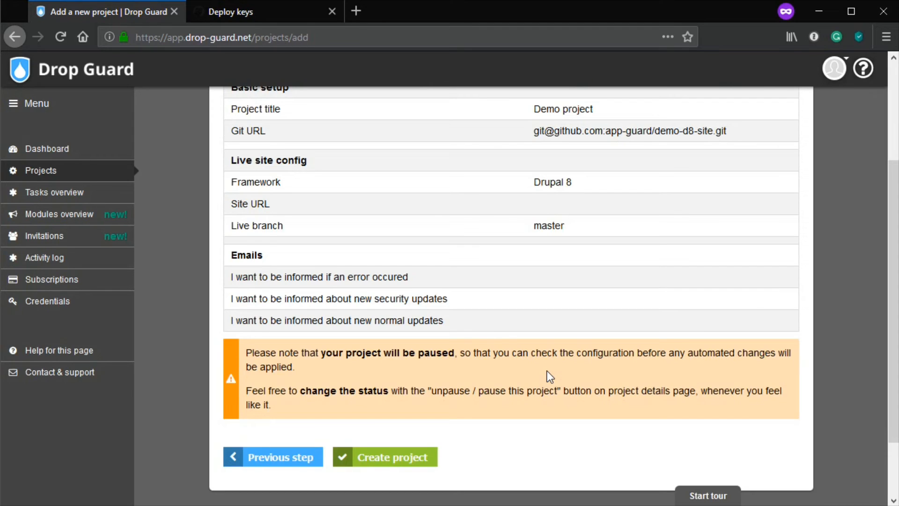
left_click(421, 458)
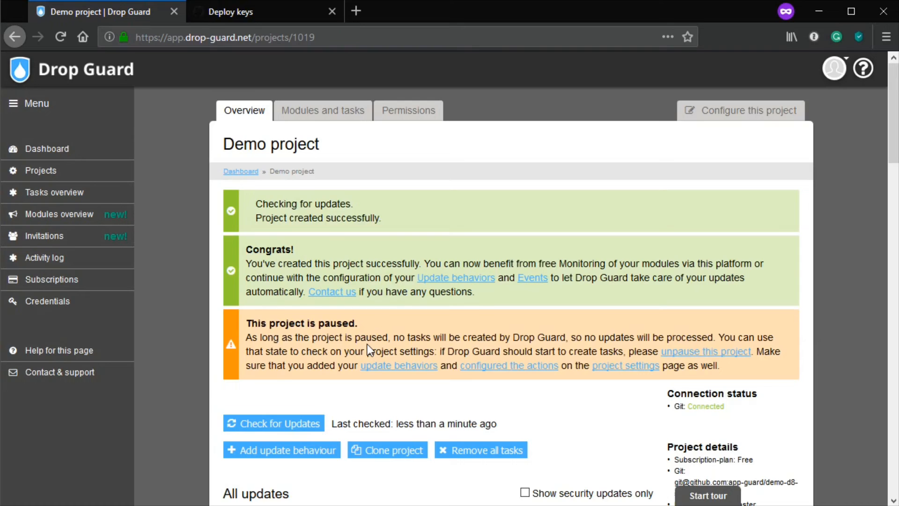
- Examine the new project's connection status, project details and full list of available updates
scroll(711, 415, "down", 2)
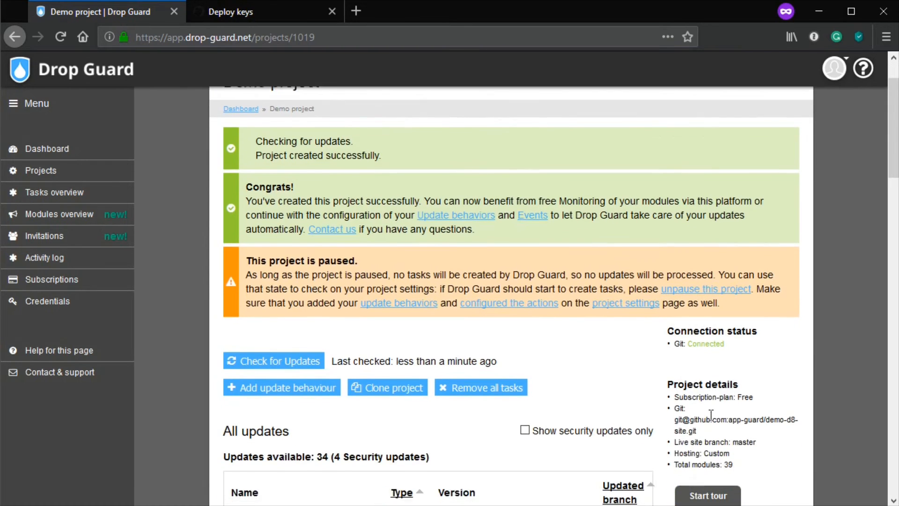
scroll(711, 415, "down", 2)
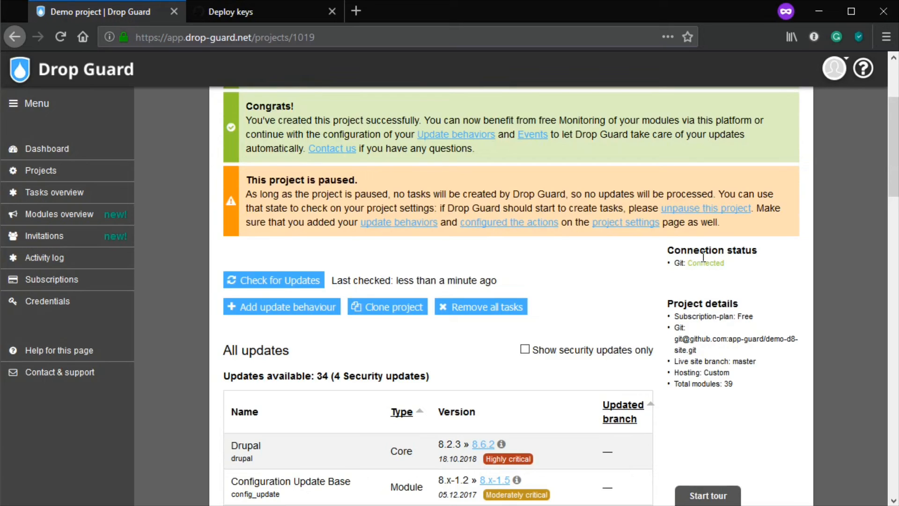
left_click(704, 257)
scroll(391, 358, "down", 5)
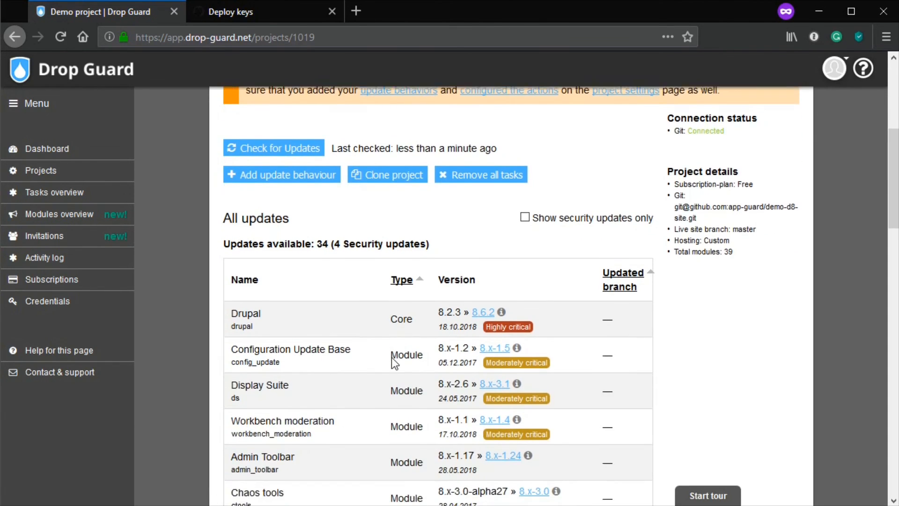
scroll(391, 358, "down", 8)
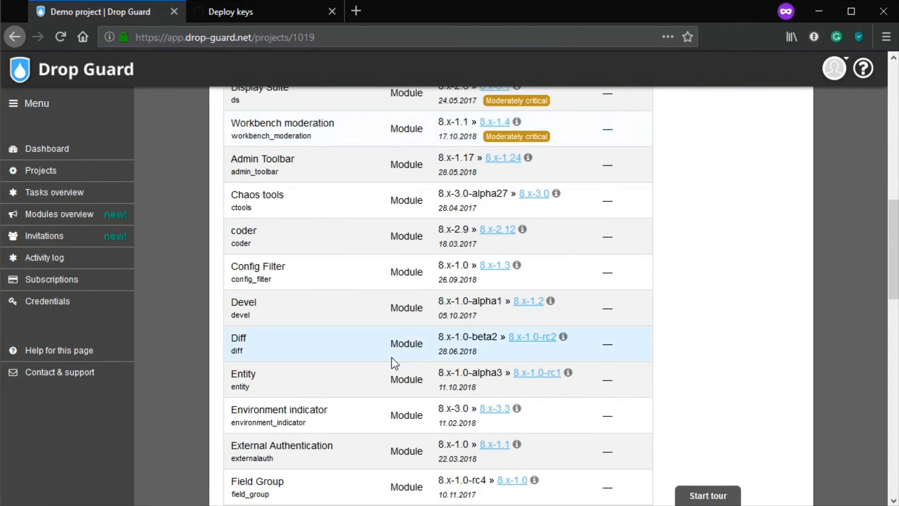
scroll(392, 358, "down", 9)
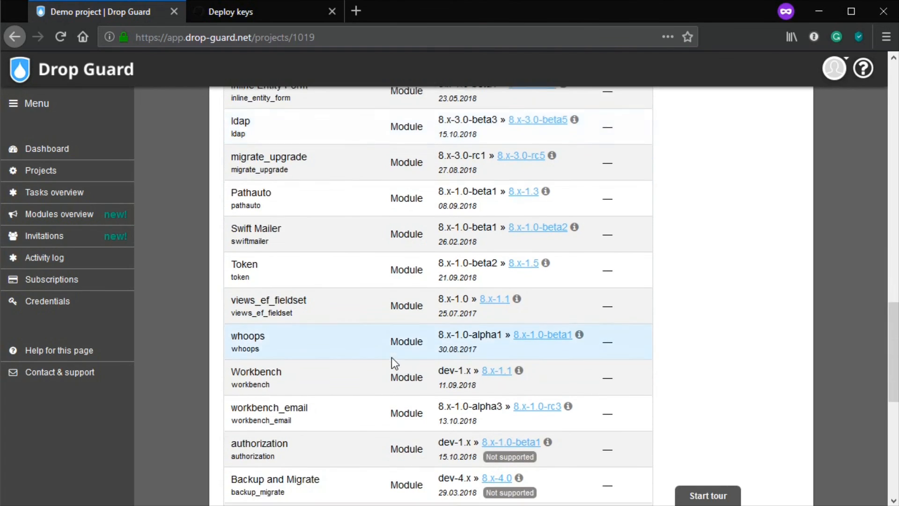
scroll(391, 358, "down", 3)
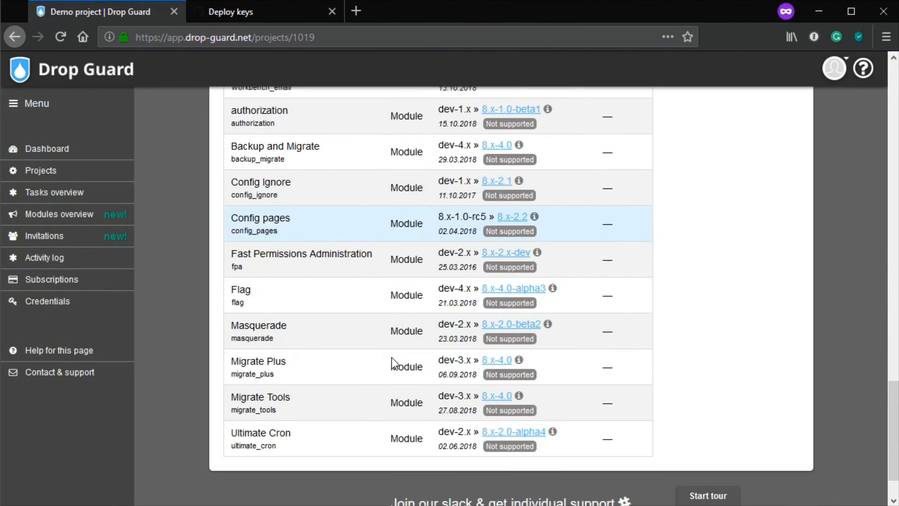
scroll(392, 358, "up", 7)
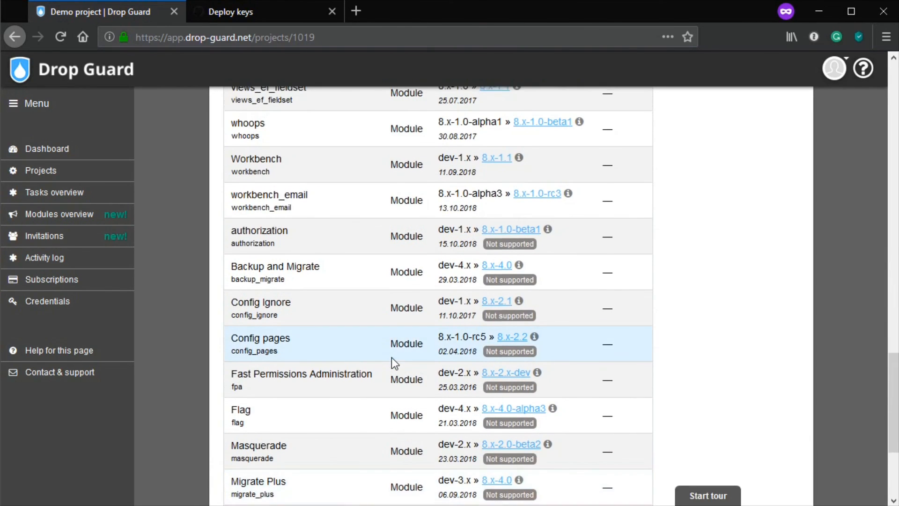
scroll(391, 358, "up", 6)
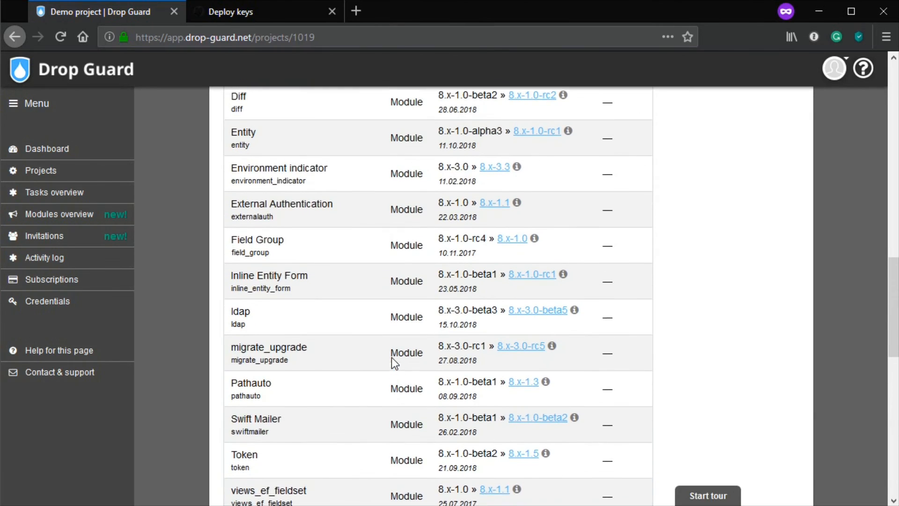
scroll(392, 358, "up", 7)
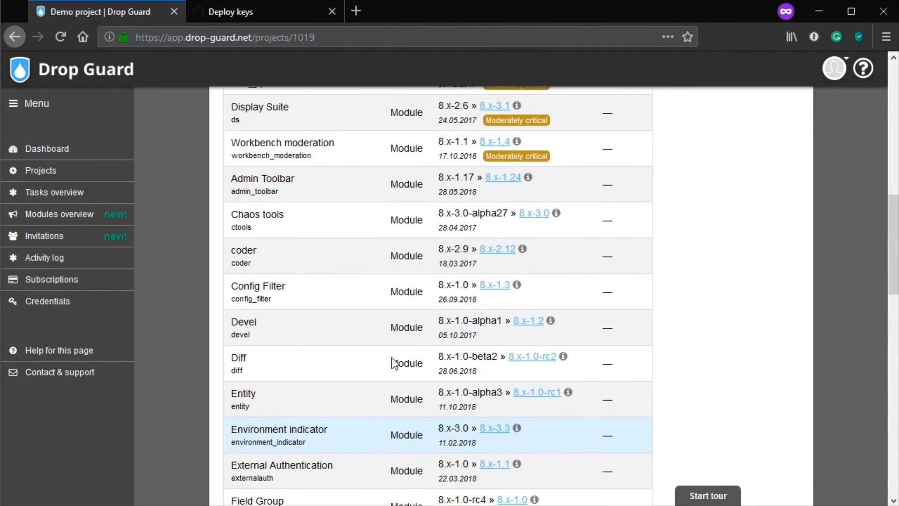
scroll(391, 358, "up", 6)
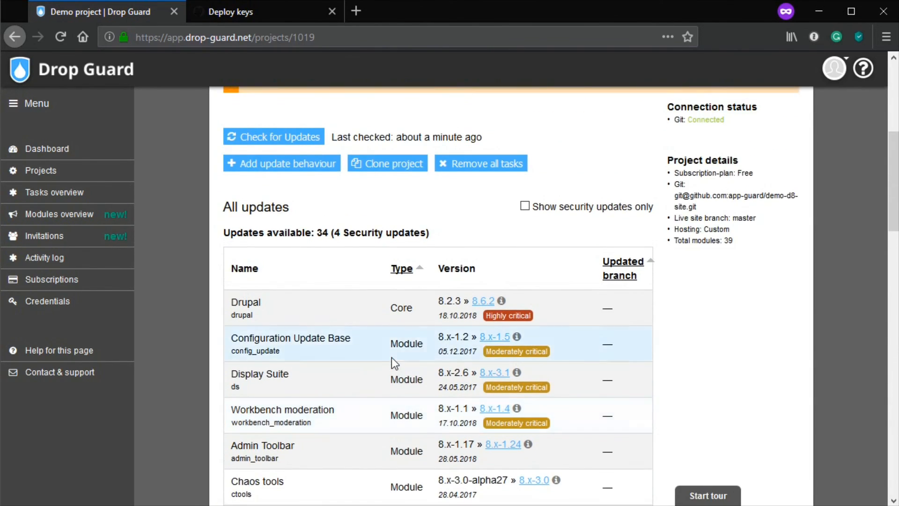
scroll(391, 358, "up", 2)
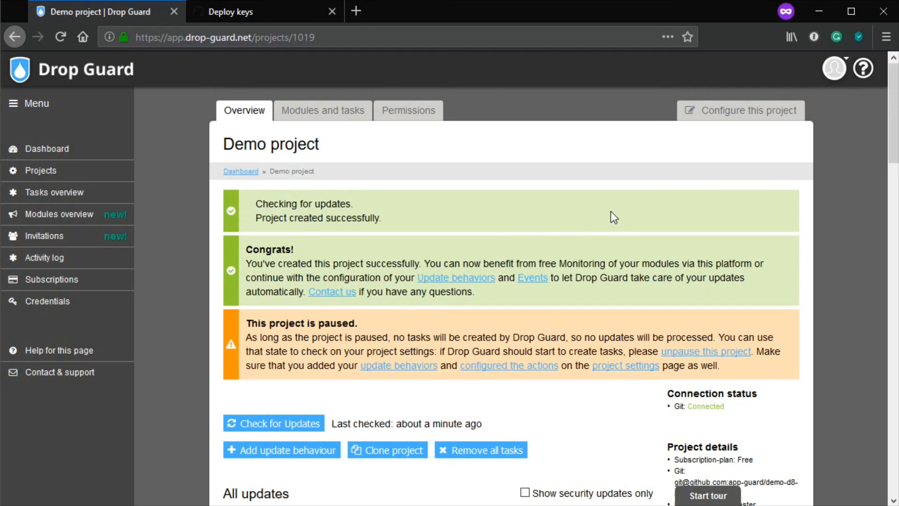
- Log out of the current account and activate the e-mail or username field for a new login
left_click(834, 70)
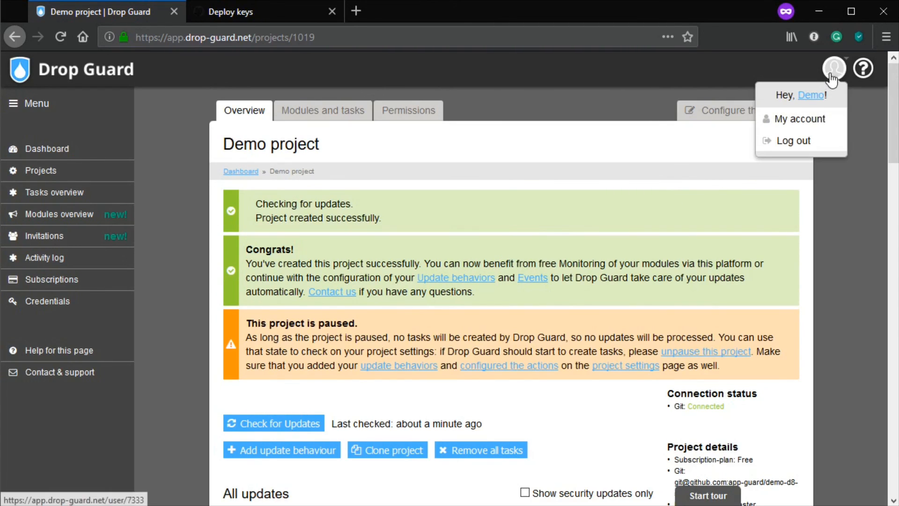
left_click(807, 141)
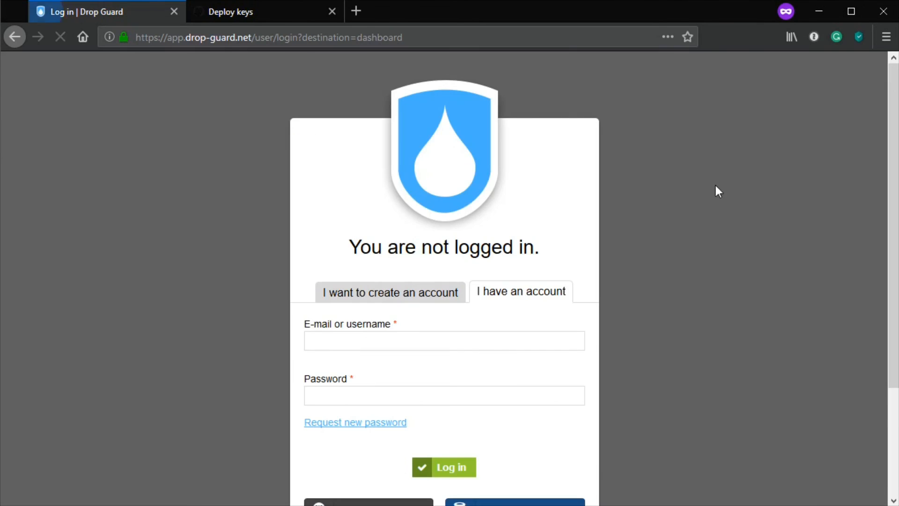
left_click(564, 346)
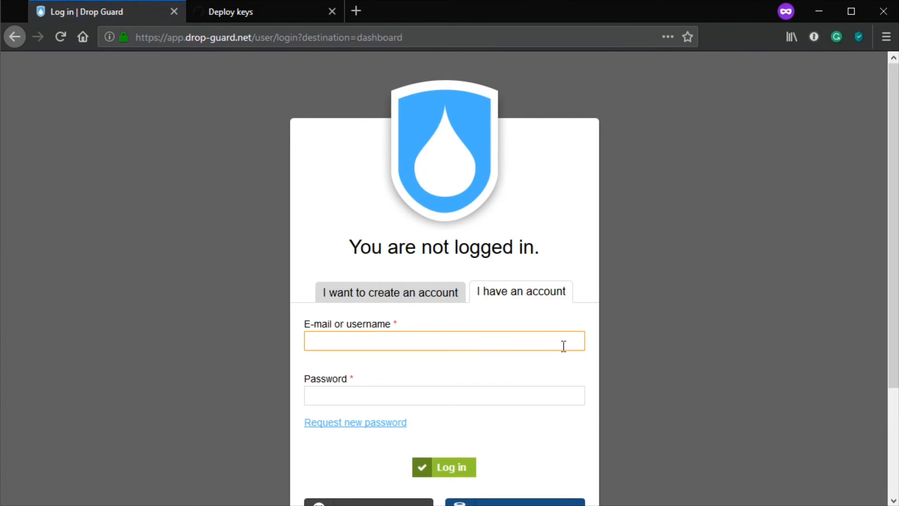